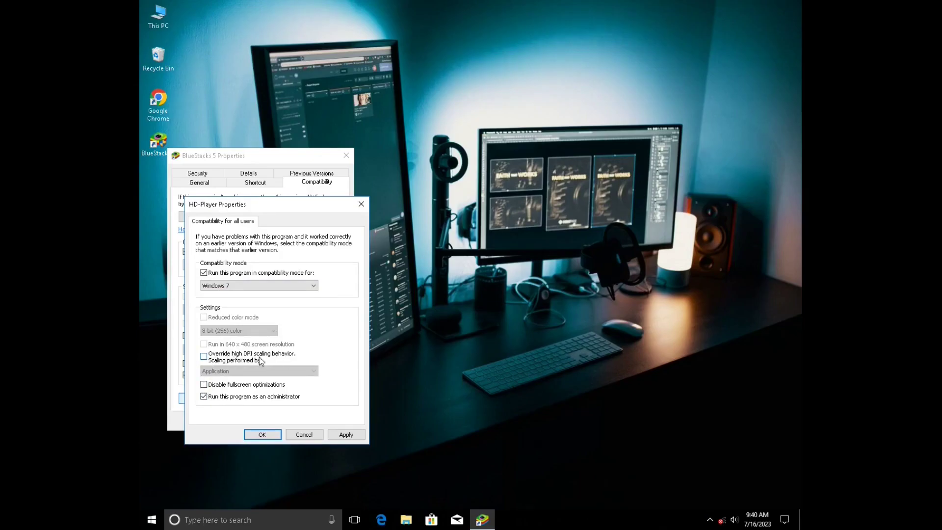
# Override high DPI scaling behavior for BlueStacks 5 for all users with scaling performed by System, and apply the shortcut's properties.
pyautogui.click(204, 357)
pyautogui.click(213, 372)
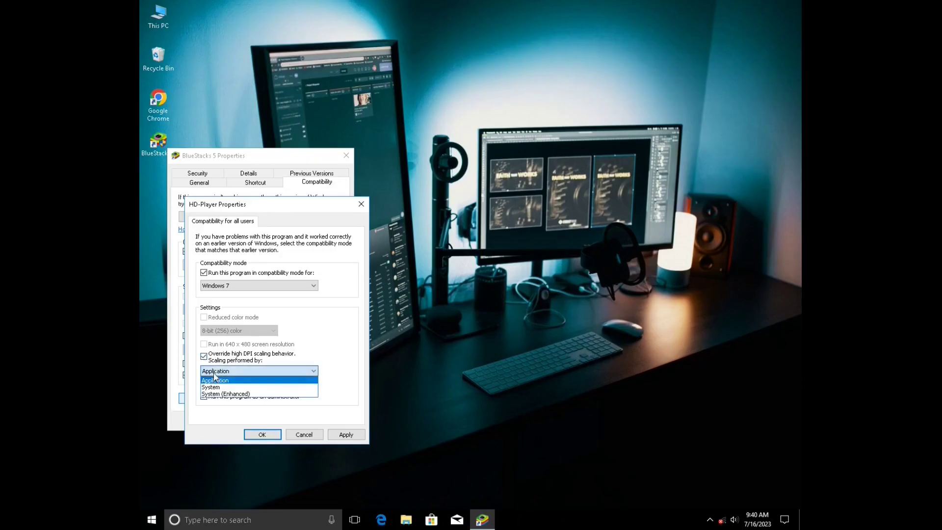
pyautogui.click(223, 388)
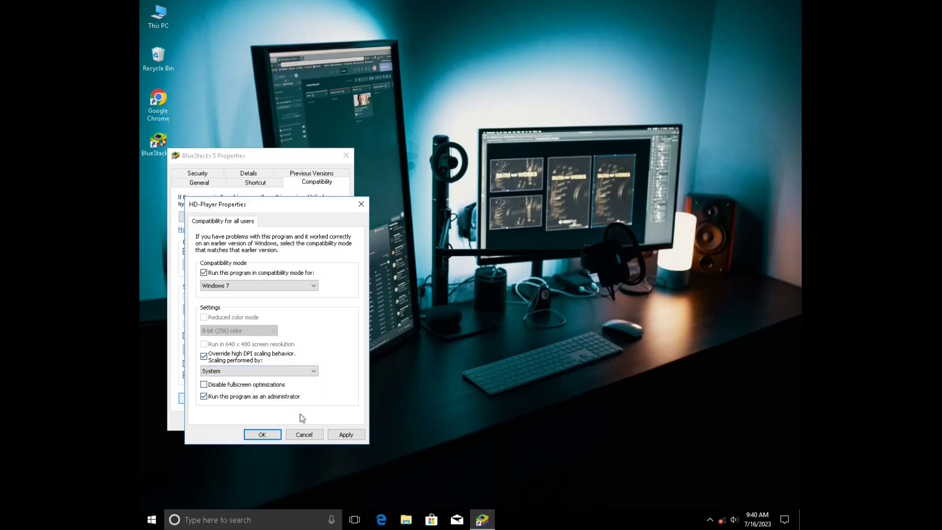
pyautogui.click(346, 436)
pyautogui.click(268, 436)
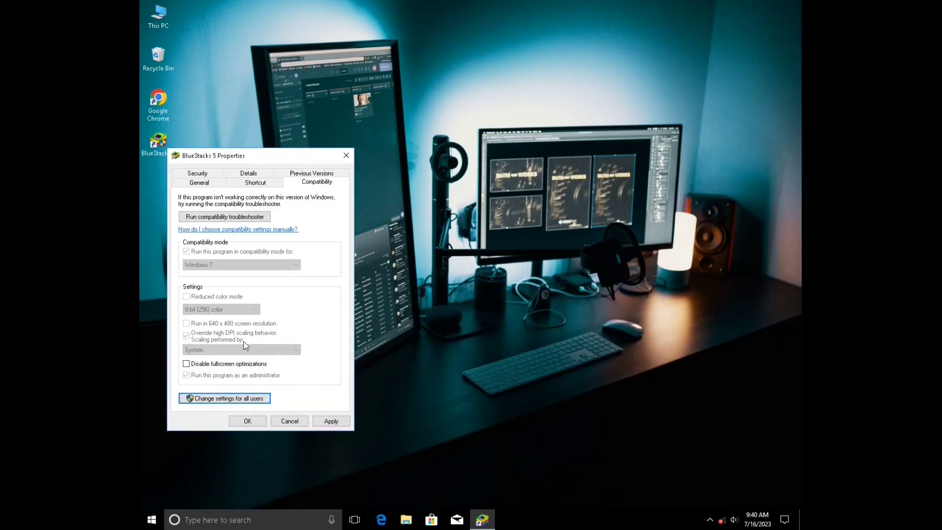
pyautogui.click(322, 423)
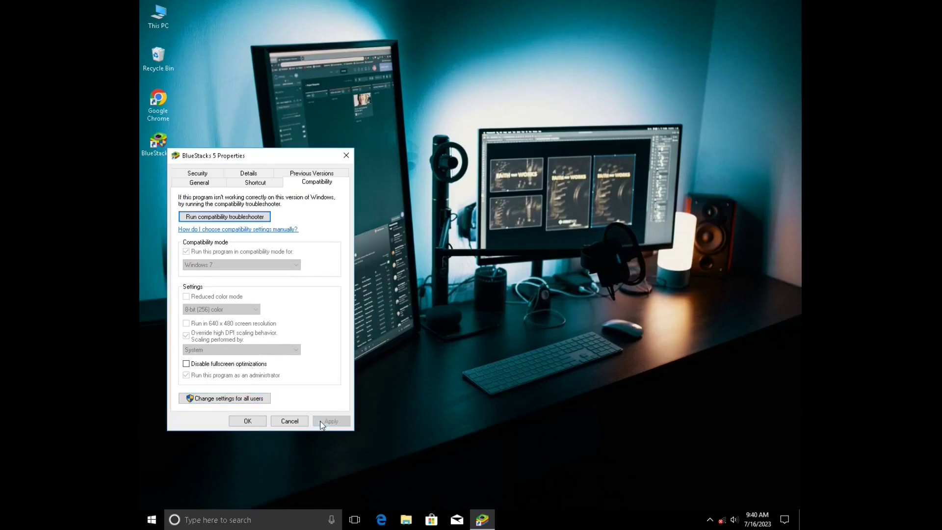
pyautogui.click(255, 424)
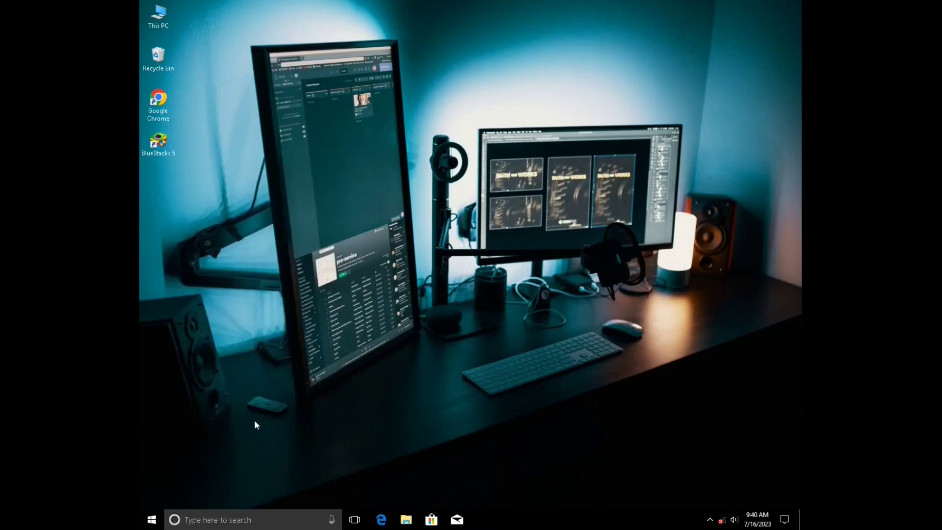
pyautogui.rightClick(189, 237)
pyautogui.click(222, 259)
pyautogui.rightClick(463, 152)
pyautogui.click(479, 189)
pyautogui.rightClick(479, 189)
pyautogui.click(440, 205)
# Launch BlueStacks 5 and set its CPU allocation to High (4 Cores) in the performance settings.
pyautogui.doubleClick(166, 147)
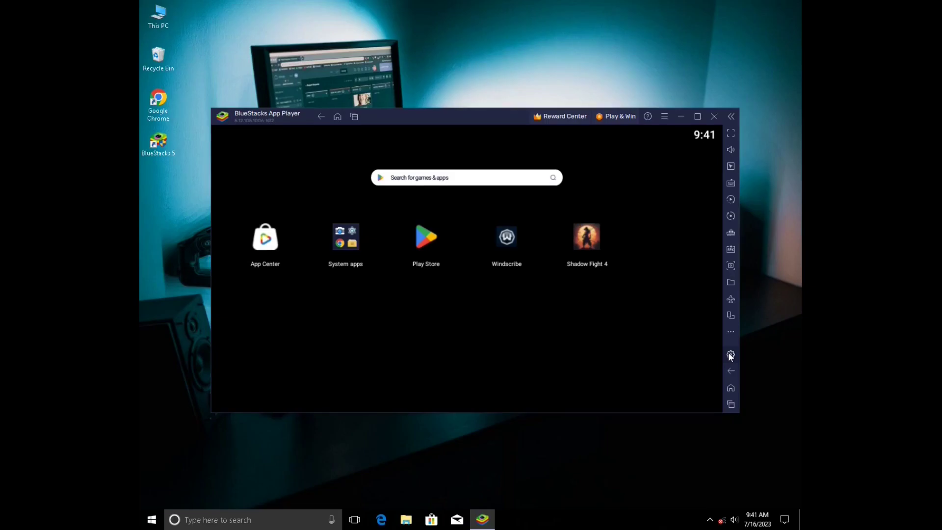
pyautogui.click(729, 353)
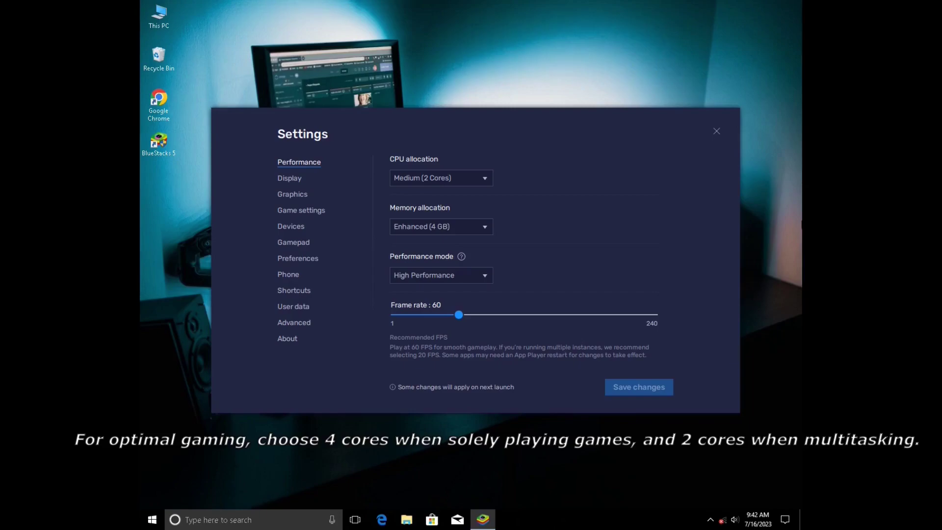
pyautogui.click(444, 179)
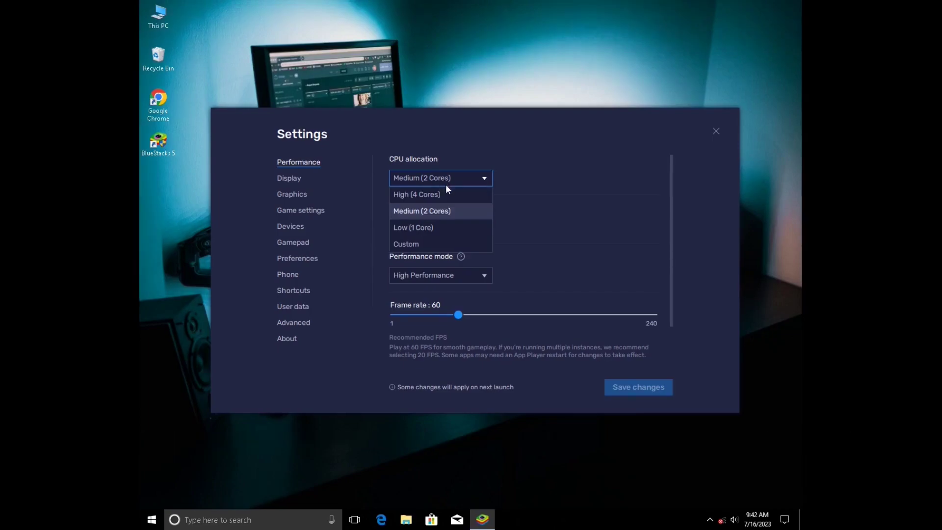
pyautogui.click(438, 211)
pyautogui.click(448, 184)
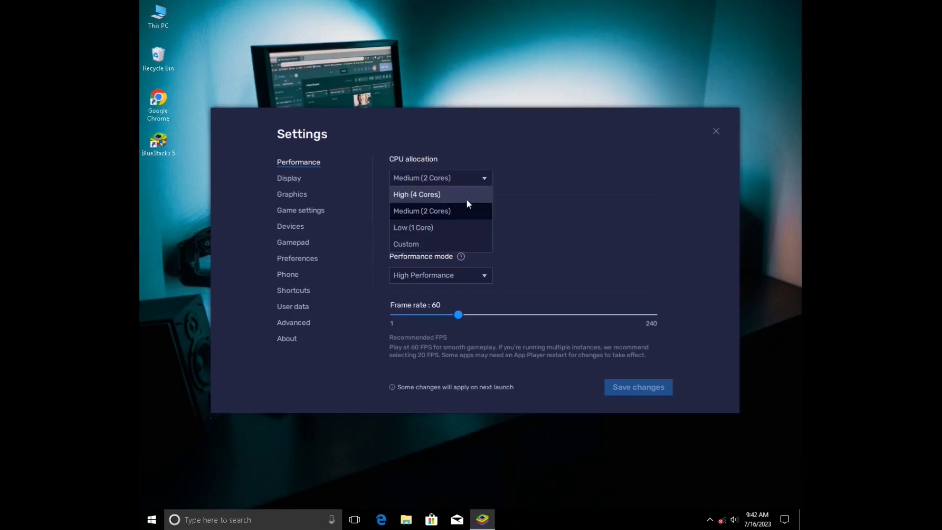
pyautogui.click(467, 195)
pyautogui.click(467, 178)
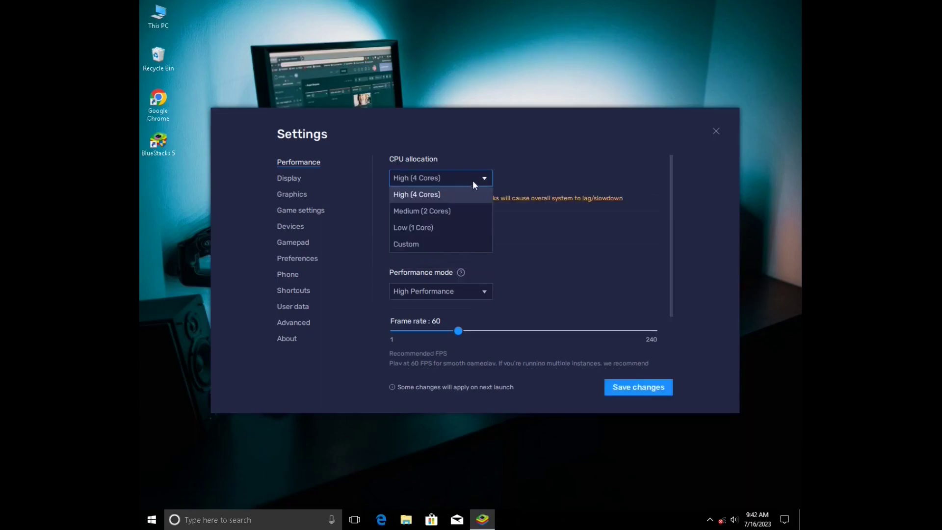
pyautogui.click(480, 191)
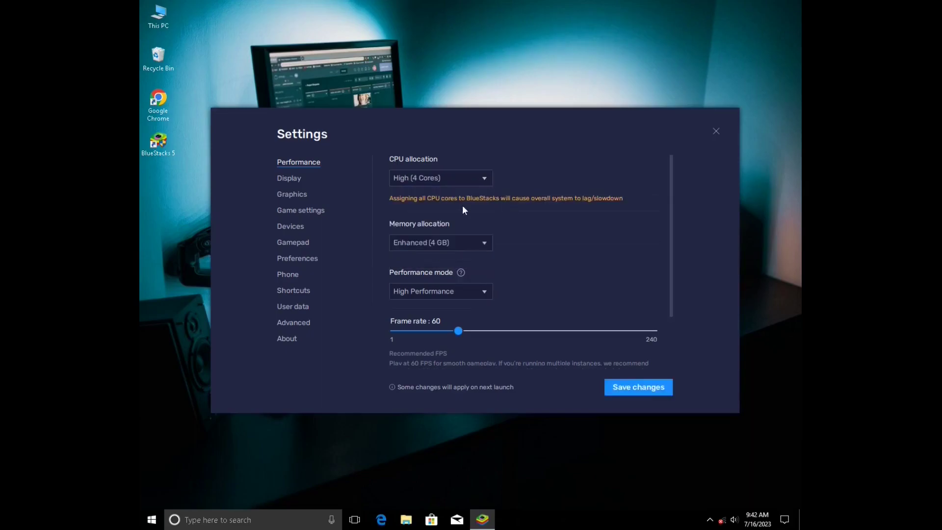
# Choose Enhanced (4 GB) as the memory allocation and High Performance as the performance mode.
pyautogui.click(453, 242)
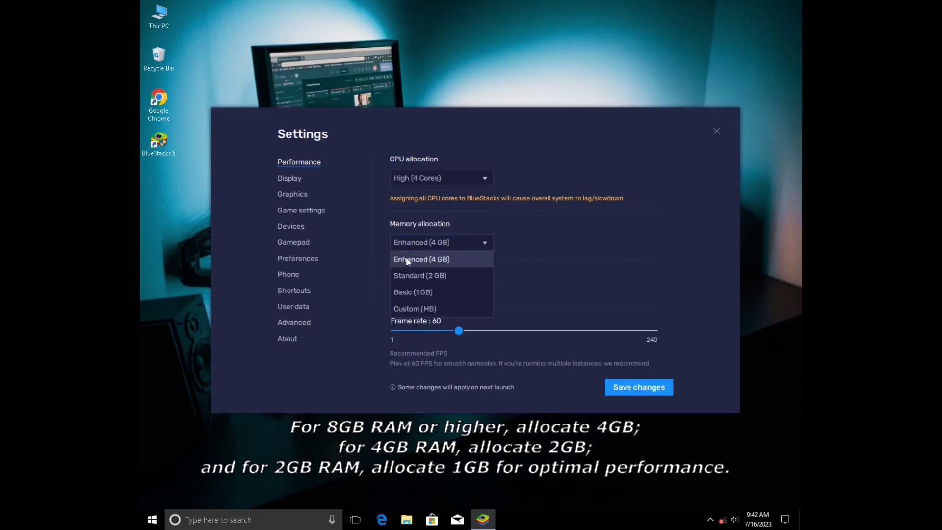
pyautogui.click(445, 259)
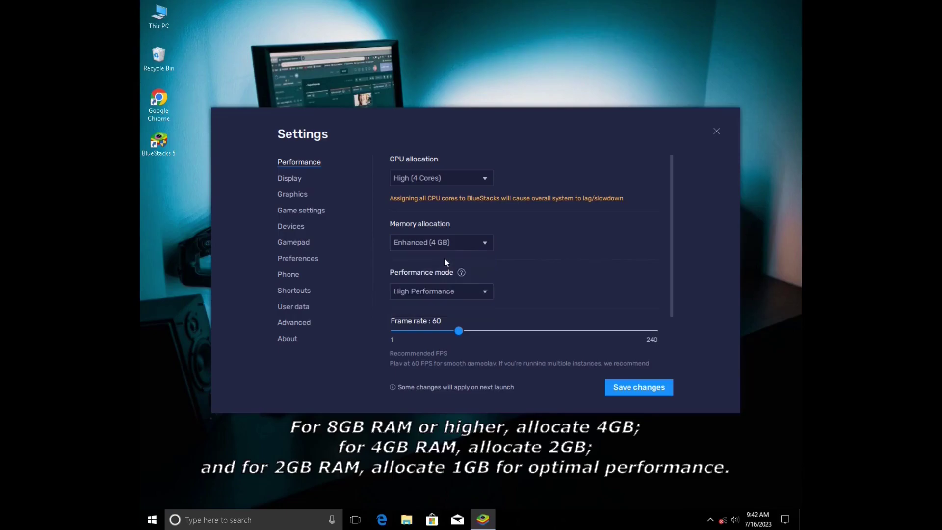
pyautogui.click(459, 287)
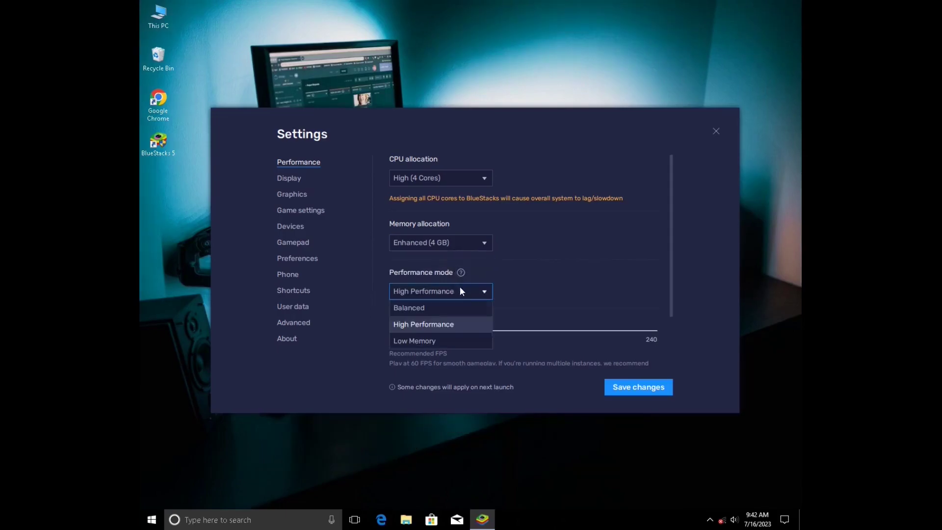
pyautogui.click(433, 324)
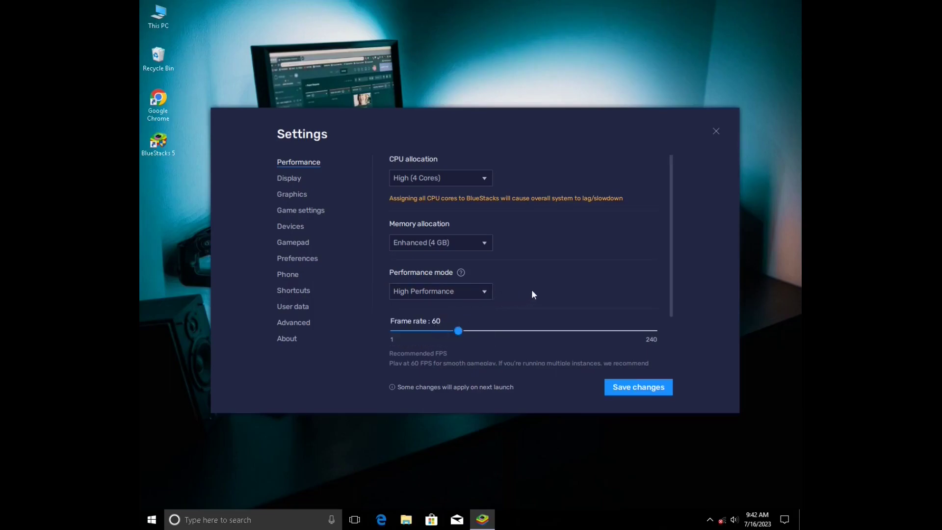
# Set the frame rate to 90, then save the performance changes and restart BlueStacks.
pyautogui.scroll(-2, 535, 257)
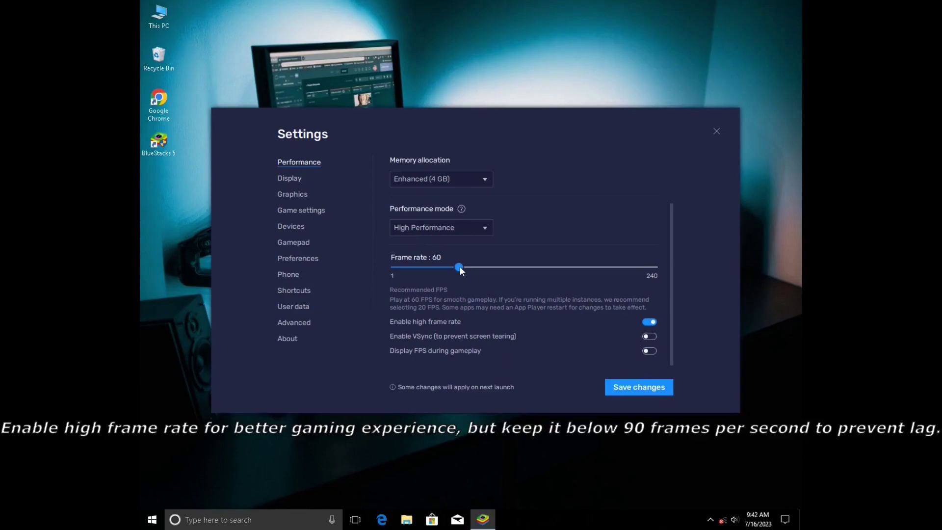
pyautogui.moveTo(491, 267); pyautogui.dragTo(492, 267)
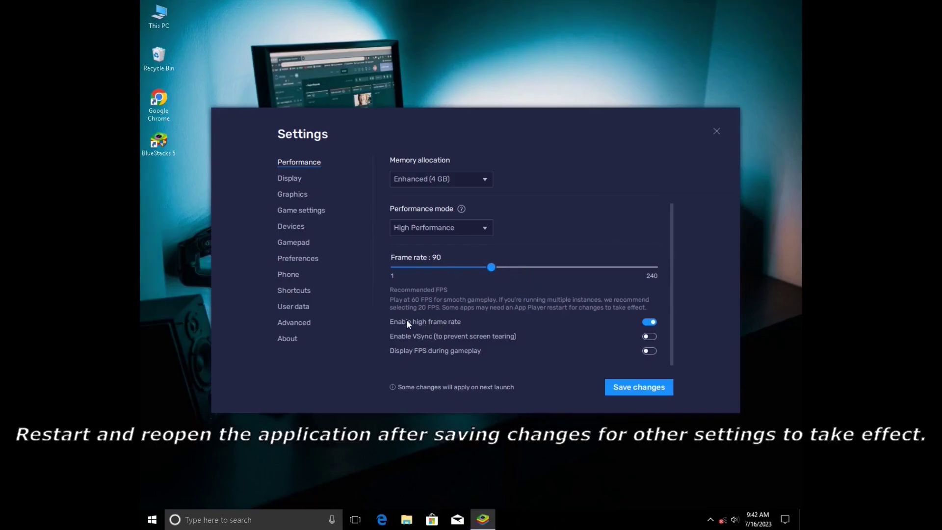
pyautogui.click(655, 390)
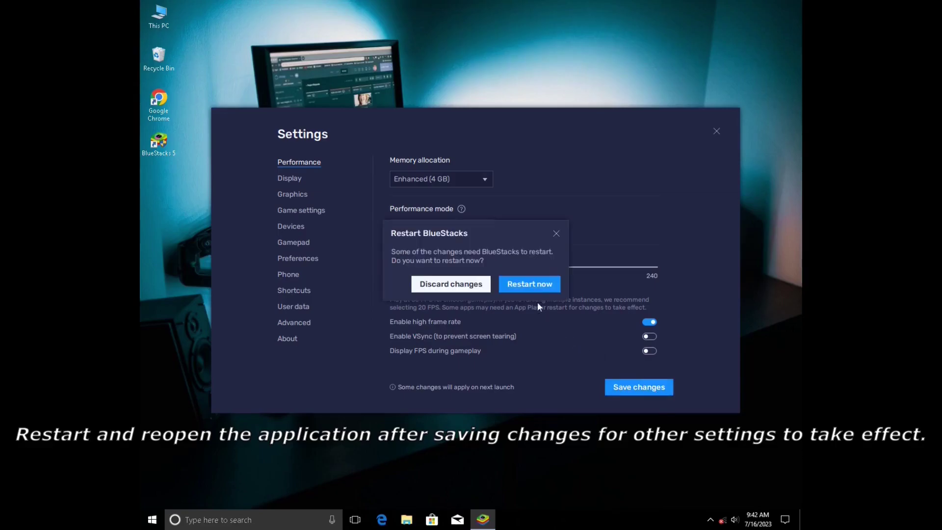
pyautogui.click(535, 286)
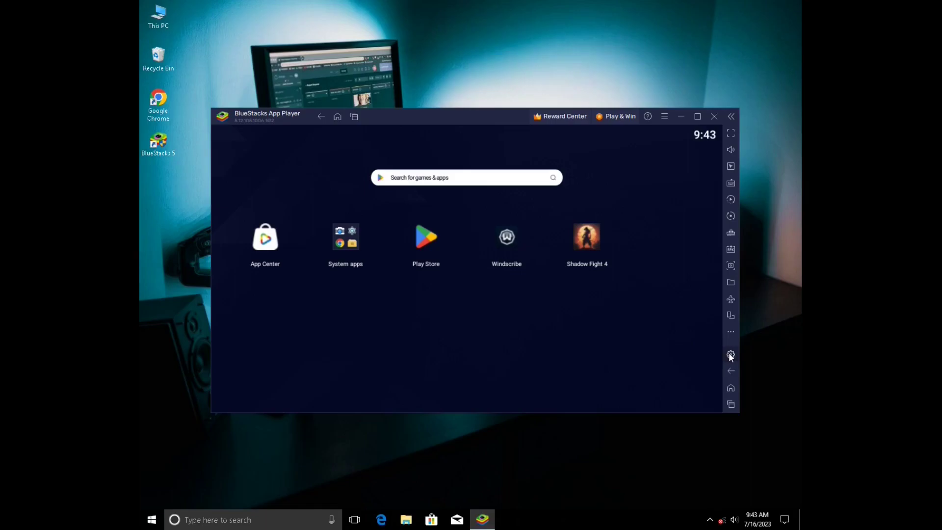
# Set the display resolution to 1280 x 720 and the pixel density to 320 DPI (High), saving with a restart.
pyautogui.hotkey('ctrl', 'shift', 'i')
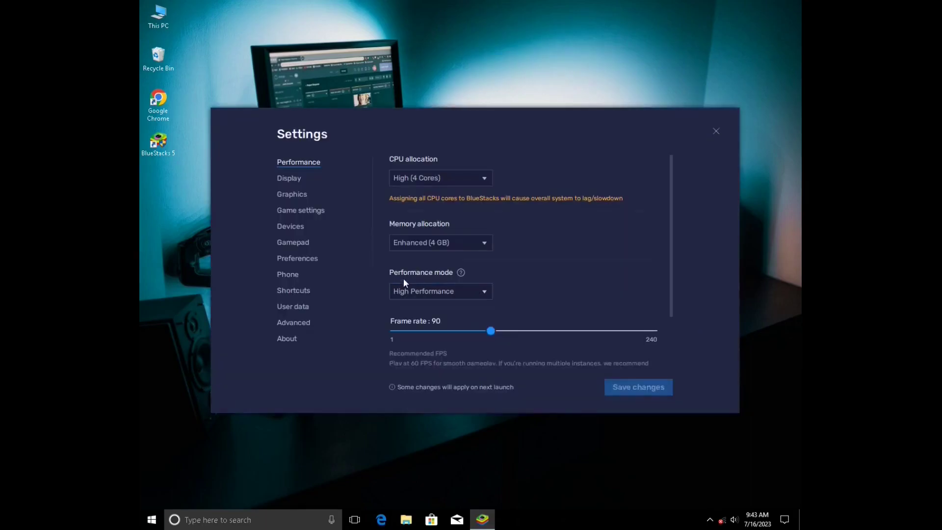
pyautogui.click(290, 179)
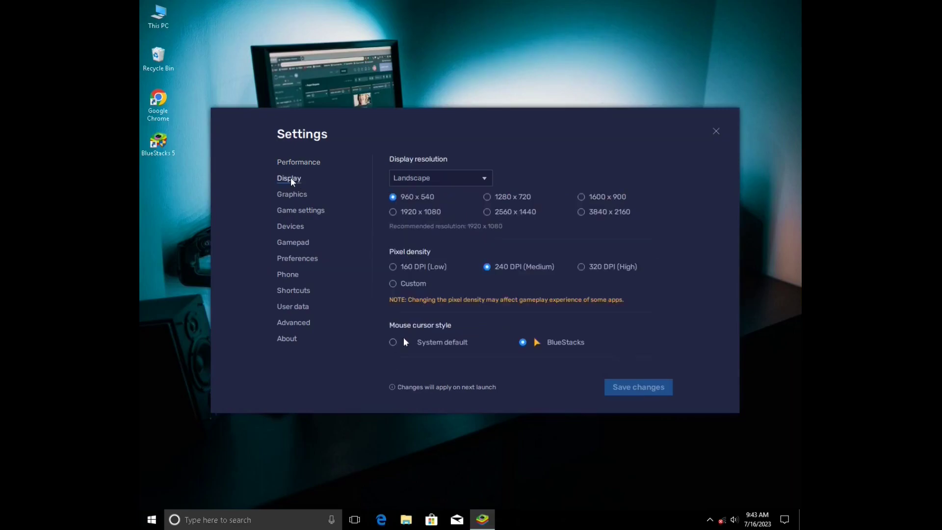
pyautogui.click(488, 197)
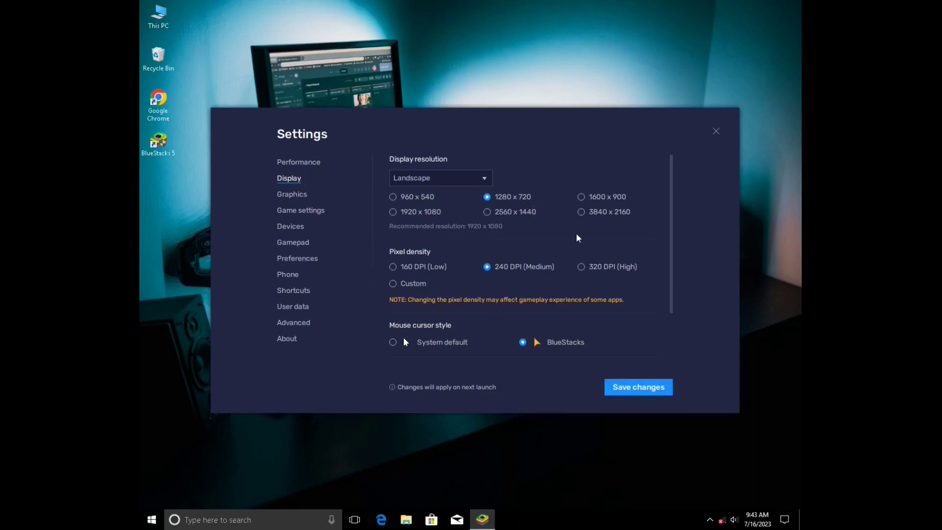
pyautogui.click(583, 267)
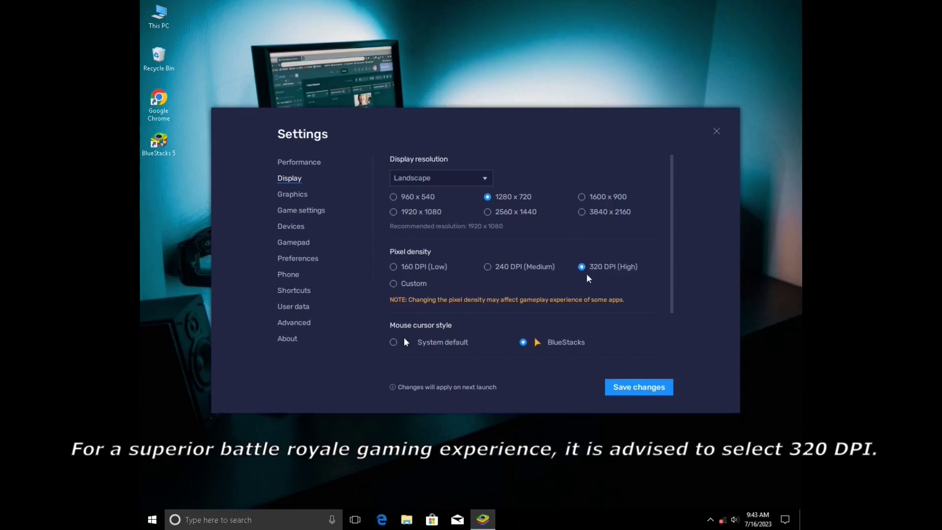
pyautogui.click(613, 386)
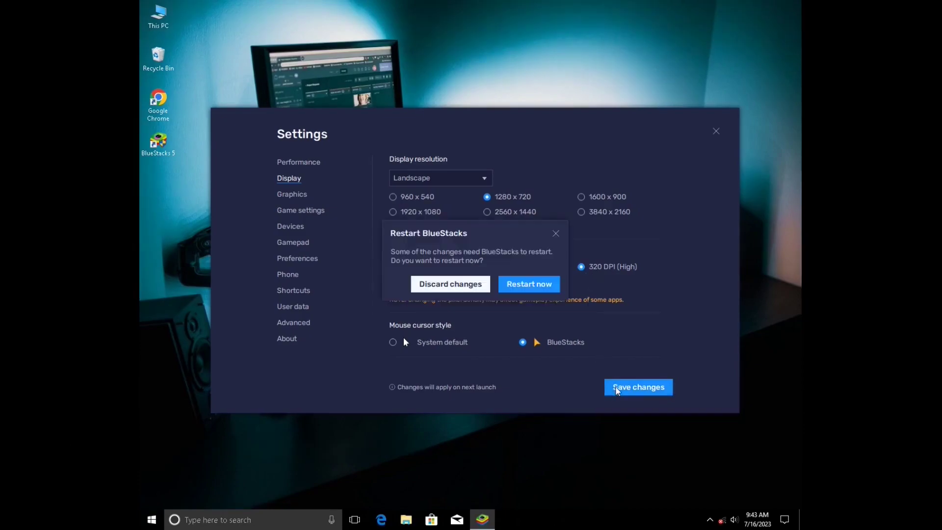
pyautogui.click(534, 288)
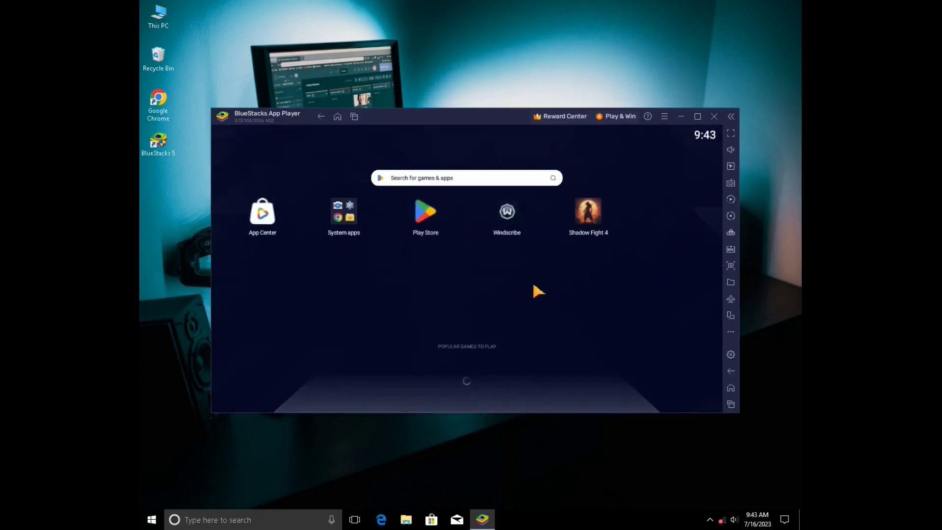
# Review the graphics settings, including engine mode, renderers, ASTC textures and the dedicated GPU preference.
pyautogui.click(731, 354)
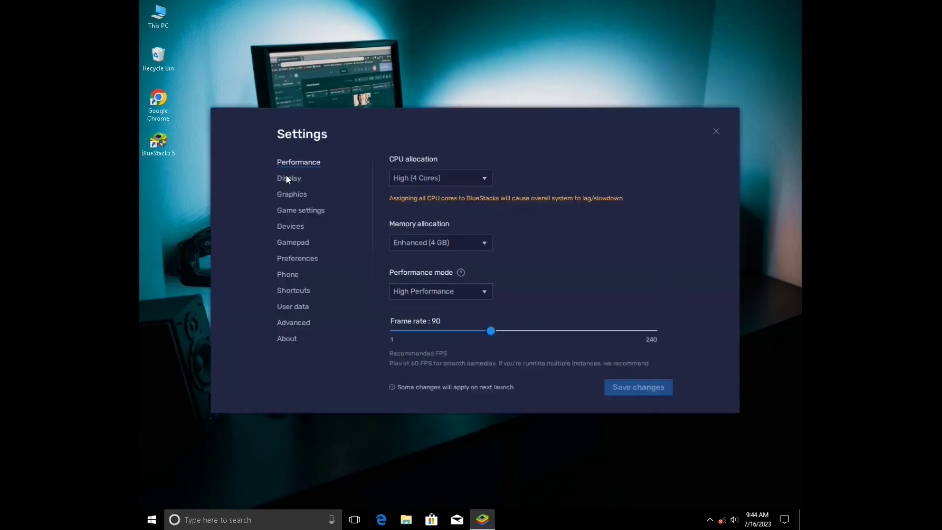
pyautogui.click(290, 194)
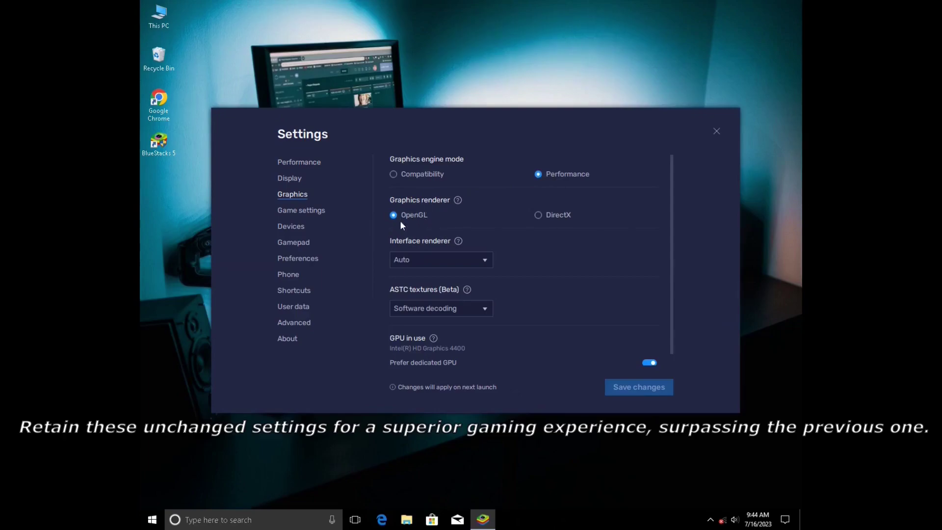
pyautogui.scroll(-1, 566, 278)
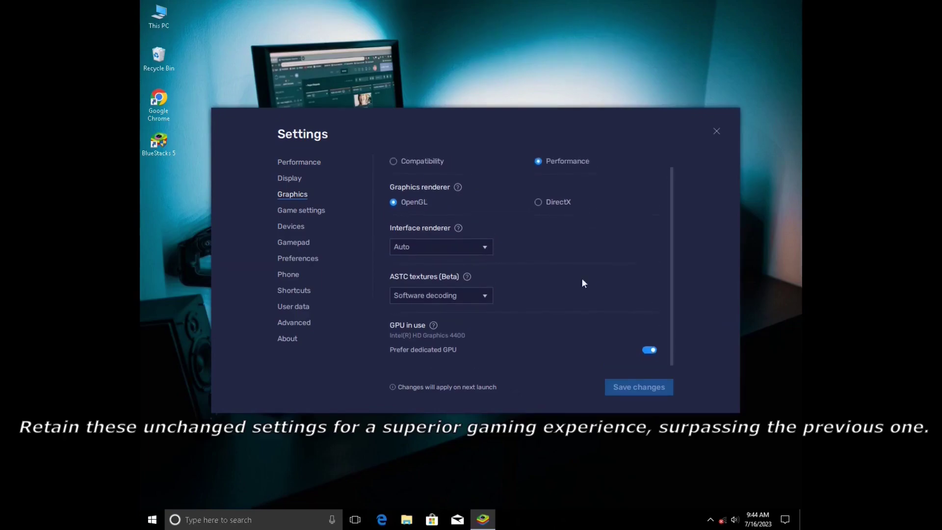
pyautogui.click(656, 351)
pyautogui.click(656, 350)
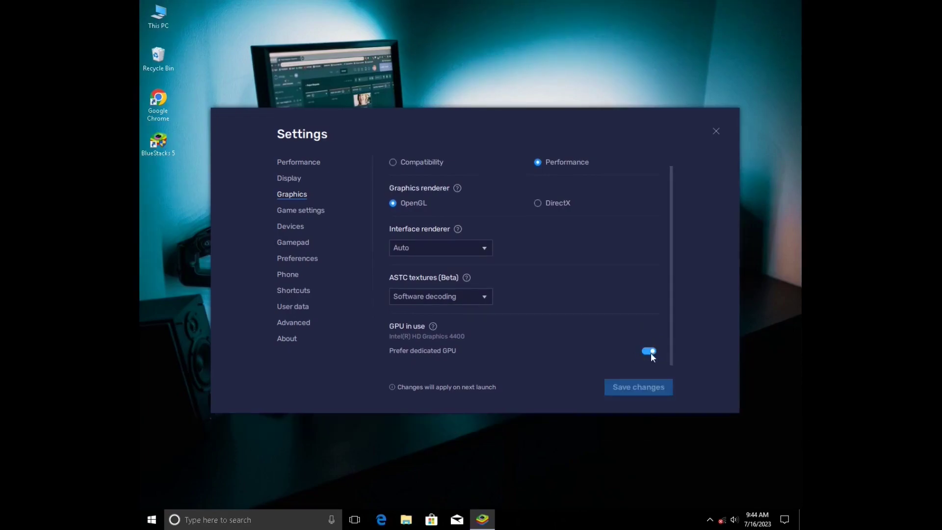
pyautogui.scroll(1, 505, 252)
pyautogui.scroll(-2, 510, 258)
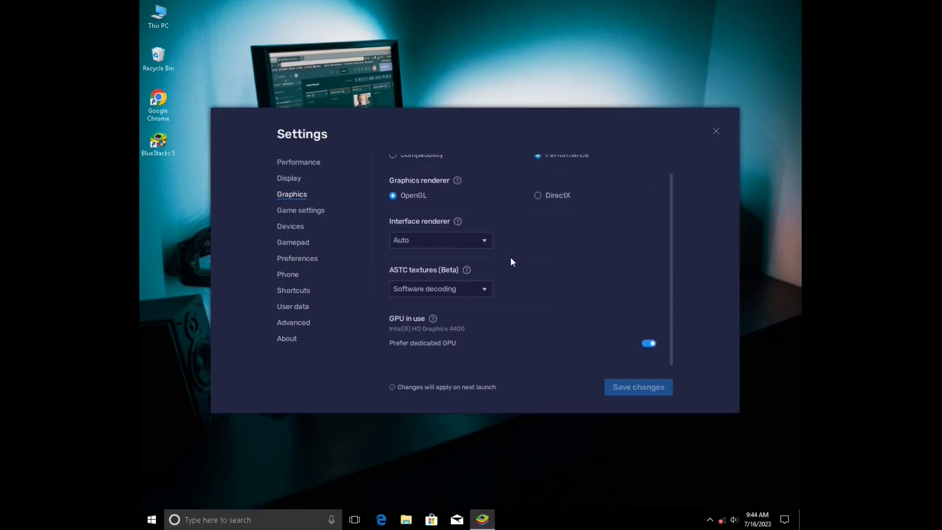
pyautogui.scroll(1, 511, 258)
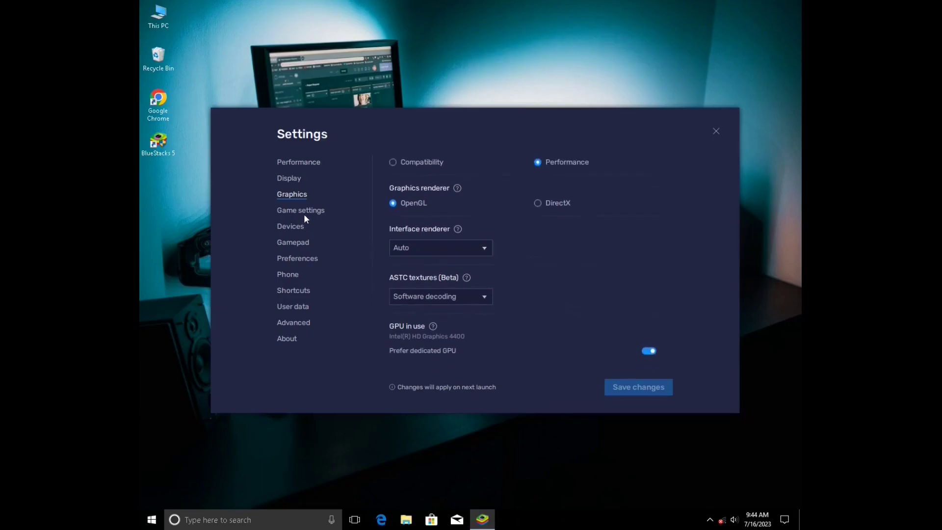
# Review the game, devices, gamepad, preferences, phone and shortcuts settings without changing them.
pyautogui.click(297, 213)
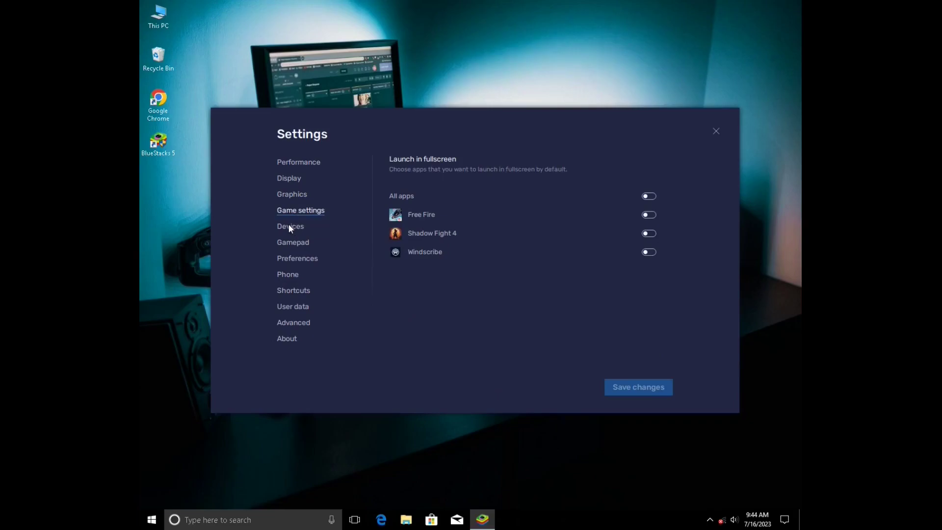
pyautogui.click(289, 227)
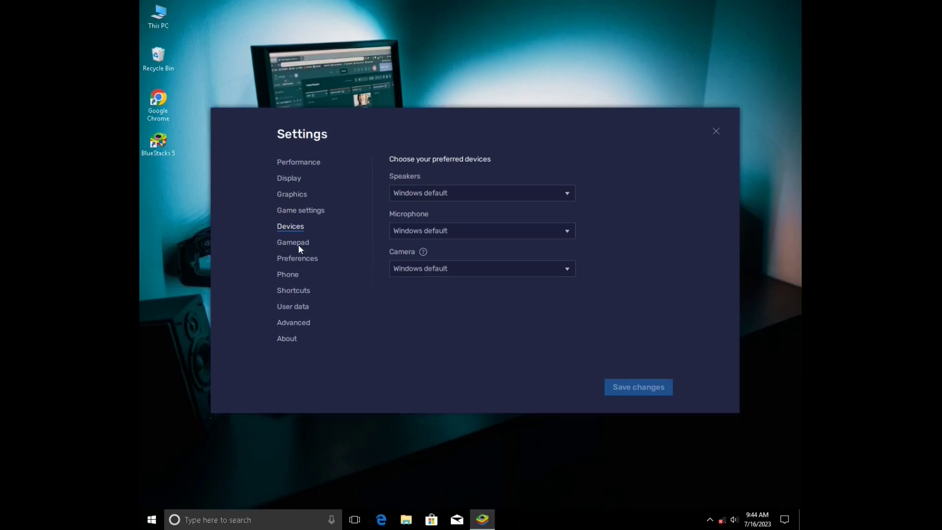
pyautogui.click(298, 243)
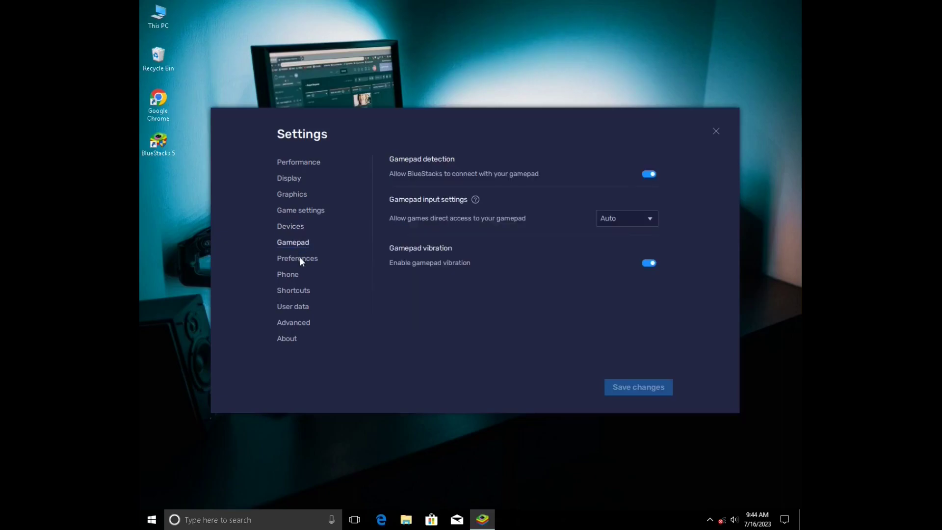
pyautogui.click(300, 259)
pyautogui.click(293, 276)
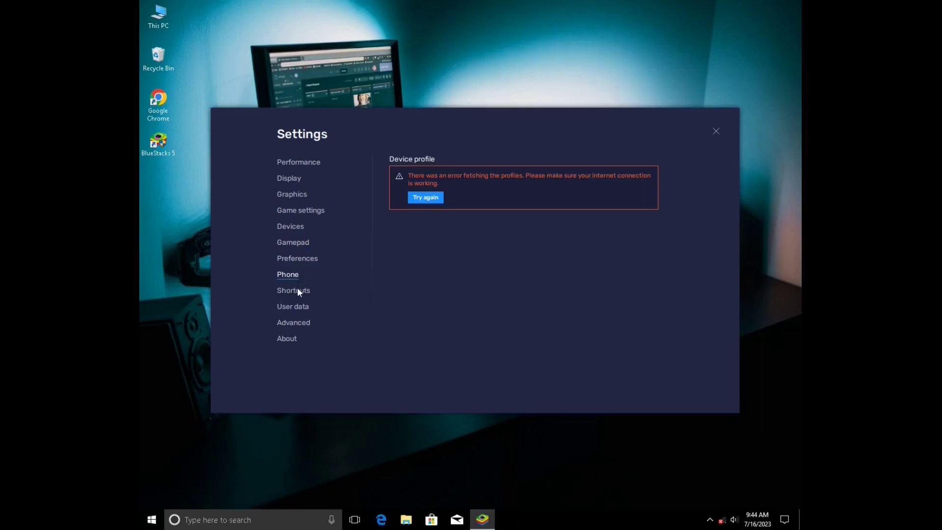
pyautogui.click(297, 289)
# Run the disk cleanup in the user data settings to free up unused BlueStacks space, agreeing to close all instances.
pyautogui.click(296, 304)
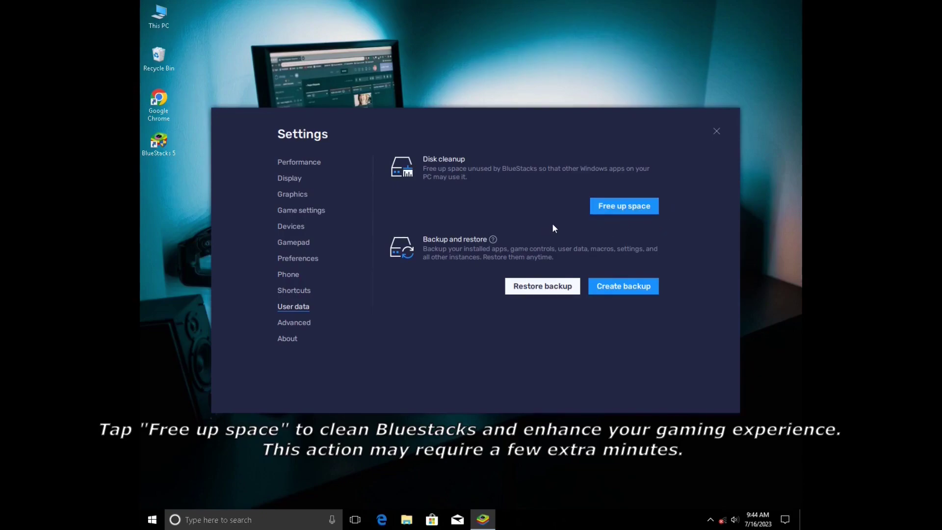
pyautogui.click(612, 212)
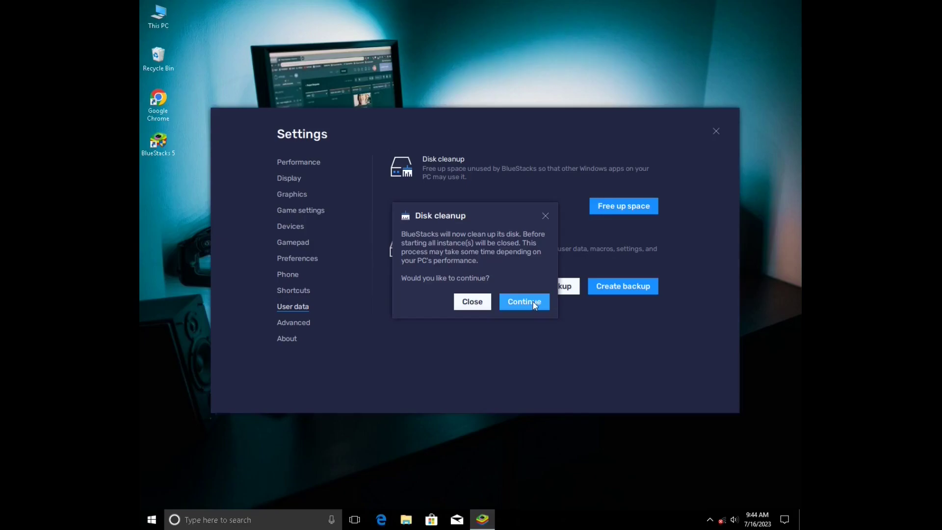
pyautogui.click(537, 301)
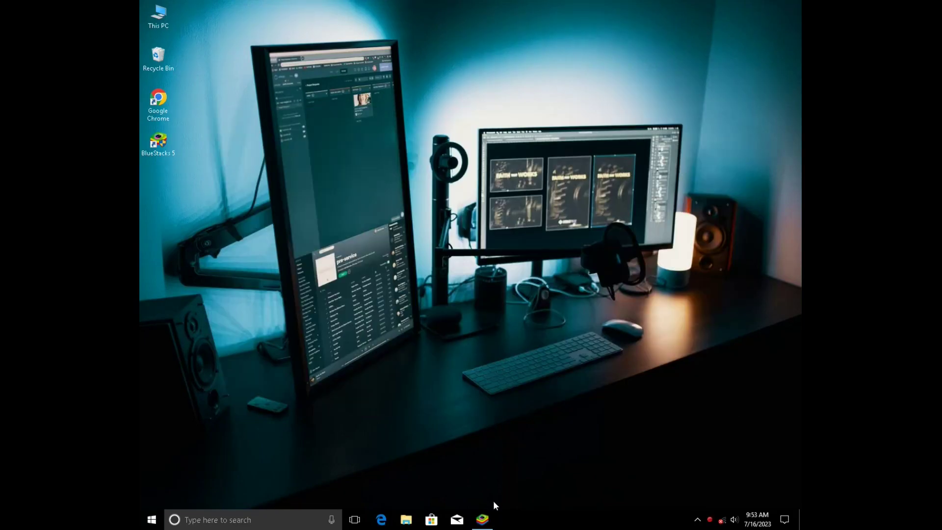
# Bring up the running BlueStacks App Player window to check its home screen, and minimize it again.
pyautogui.click(483, 519)
pyautogui.moveTo(460, 141); pyautogui.dragTo(474, 105)
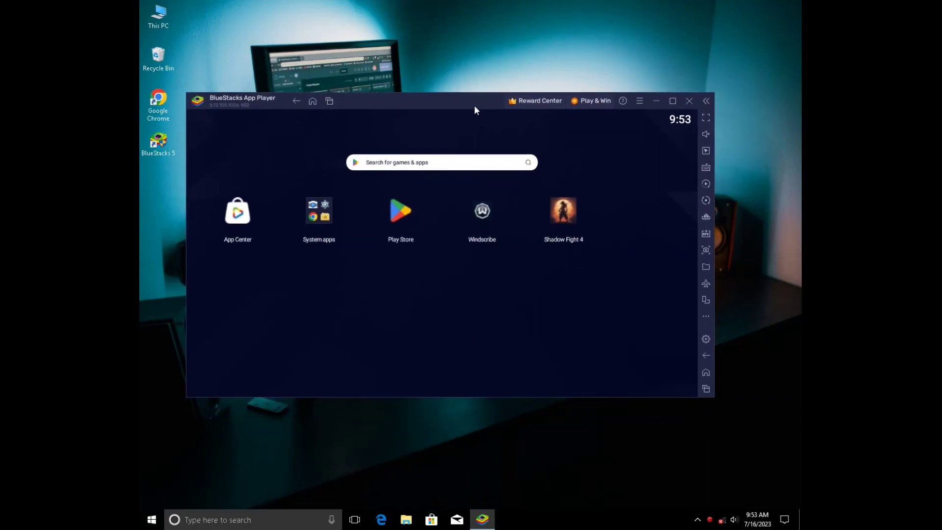
pyautogui.click(664, 101)
# In Windows Task Manager, set the priority of the HD-Player.exe process to High and confirm the change.
pyautogui.rightClick(580, 520)
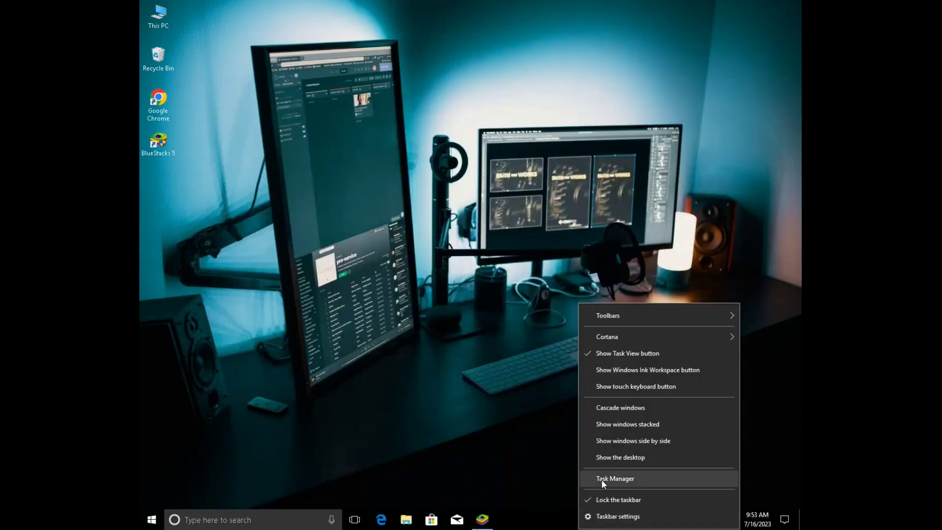
pyautogui.click(617, 478)
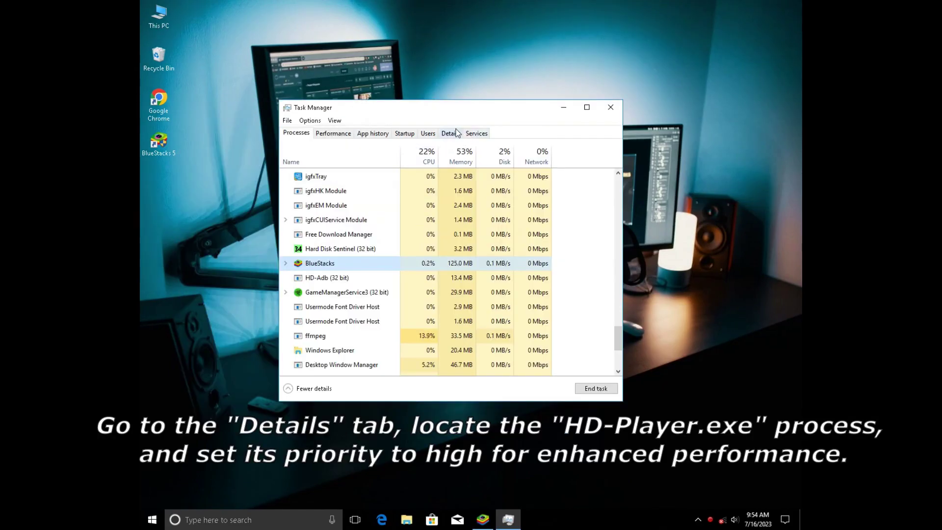
pyautogui.click(449, 133)
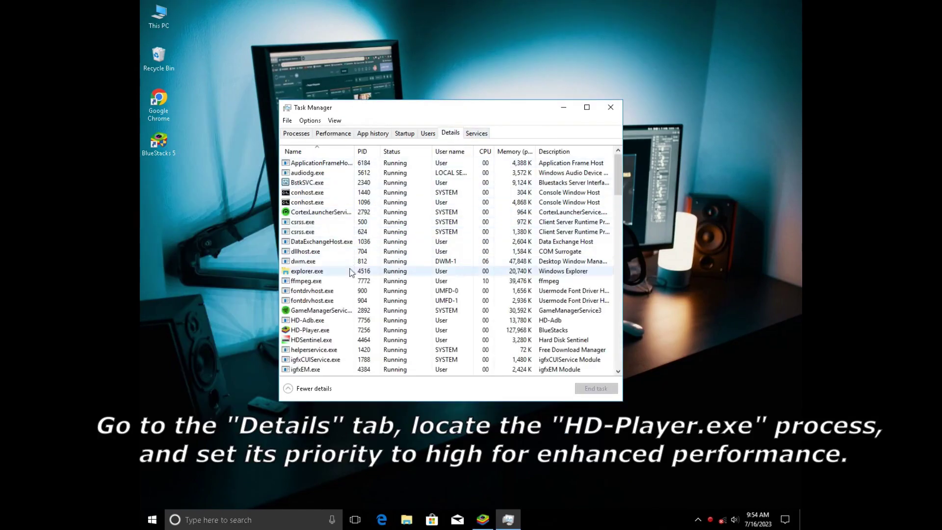
pyautogui.click(359, 332)
pyautogui.rightClick(358, 331)
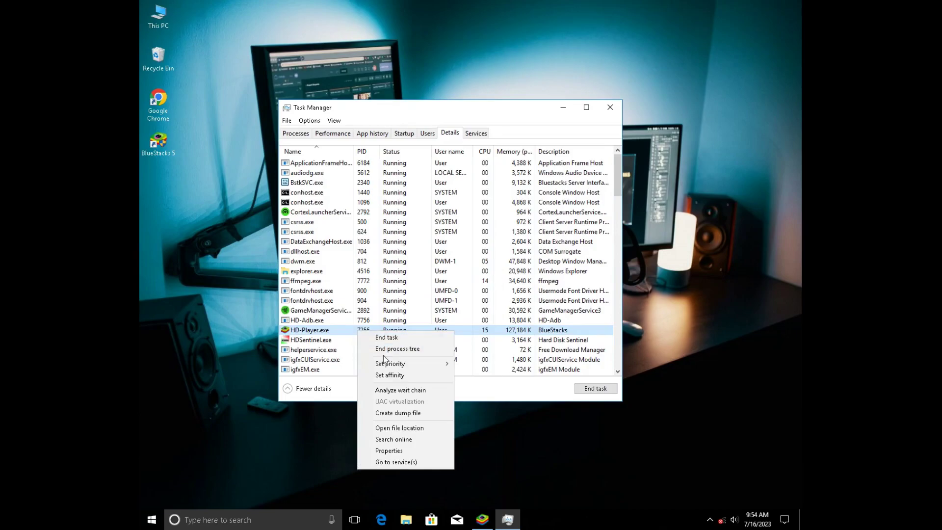
pyautogui.moveTo(390, 363)
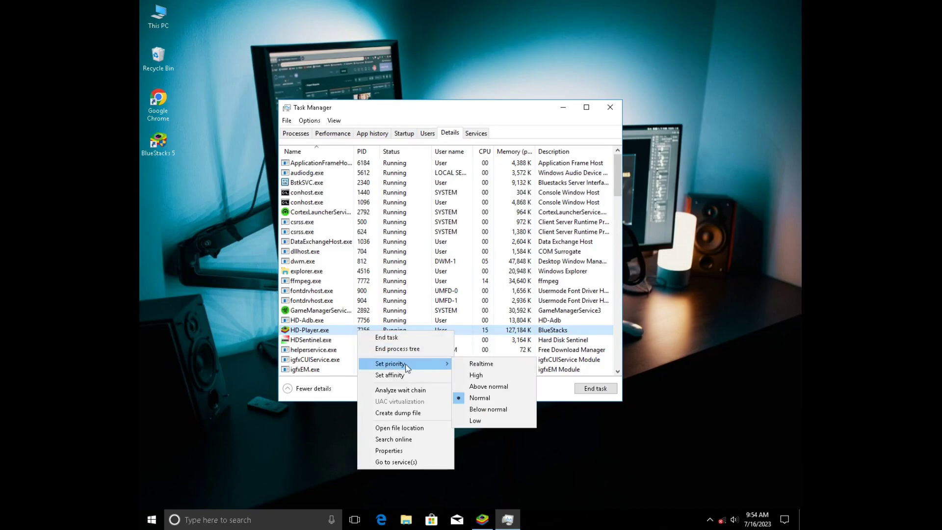
pyautogui.click(472, 376)
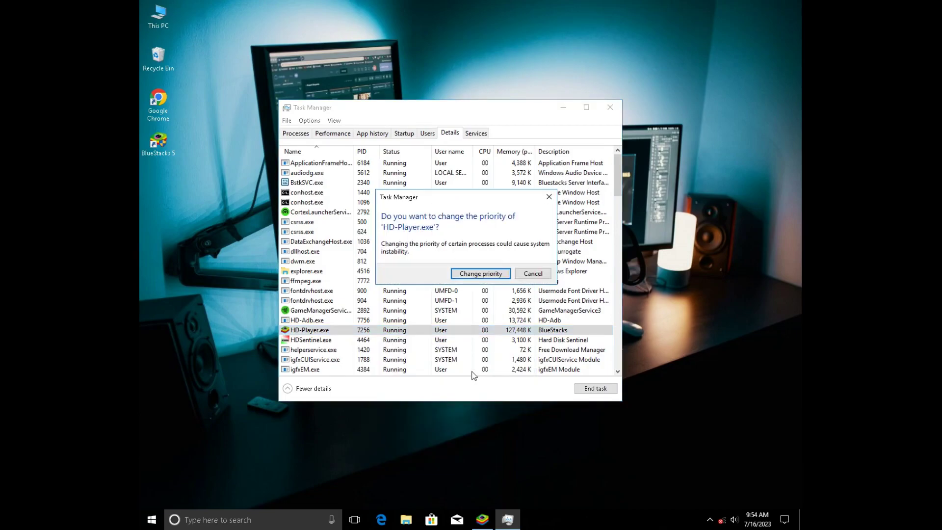
pyautogui.click(475, 275)
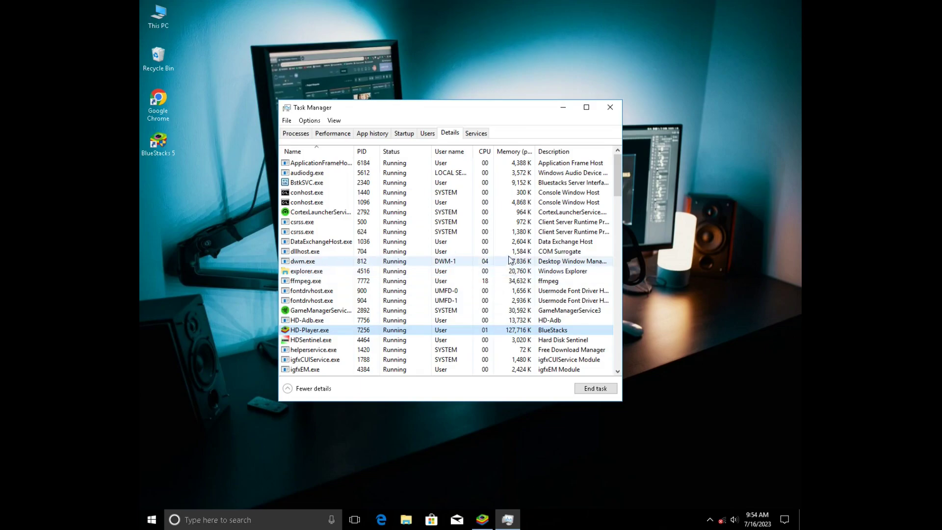
pyautogui.moveTo(487, 109); pyautogui.dragTo(496, 110)
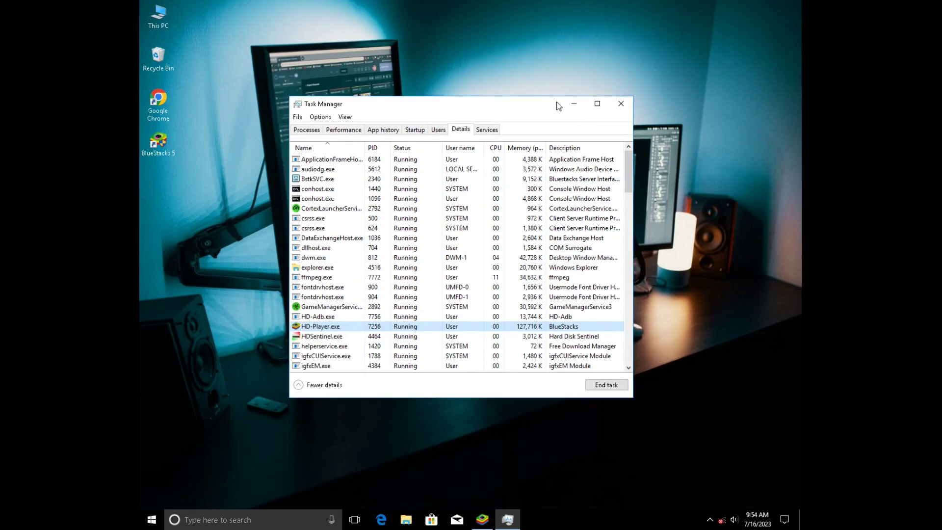